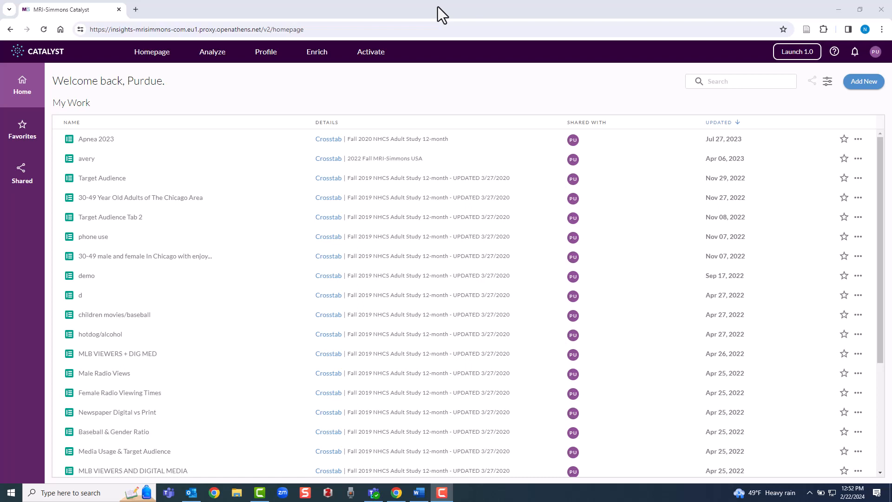
Show the Analyze menu's analysis types on the Catalyst homepage
mouse_move(205, 63)
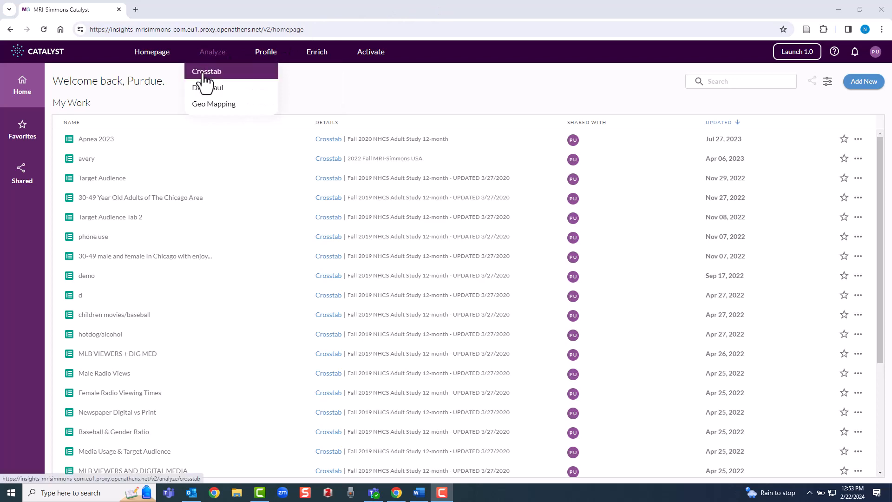
Start a new crosstab and show Leisure/Sports > Sports: How Often Engaged In answers
left_click(204, 76)
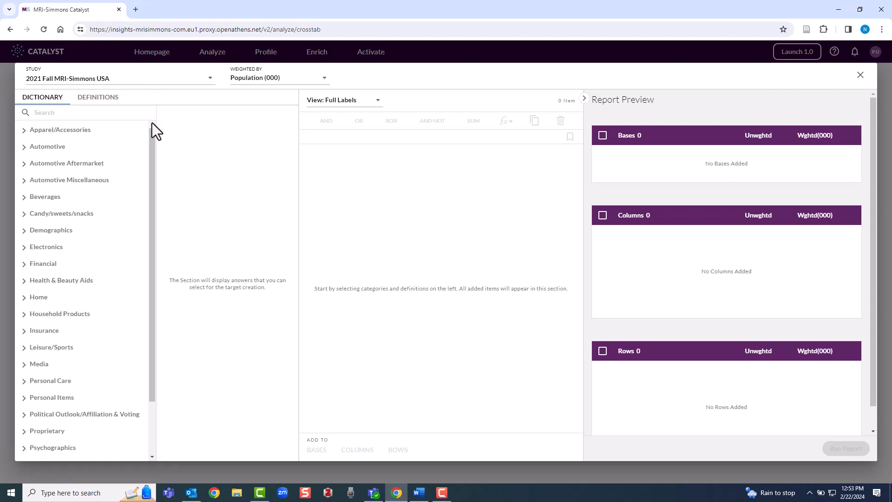
left_click_drag(149, 145, 149, 216)
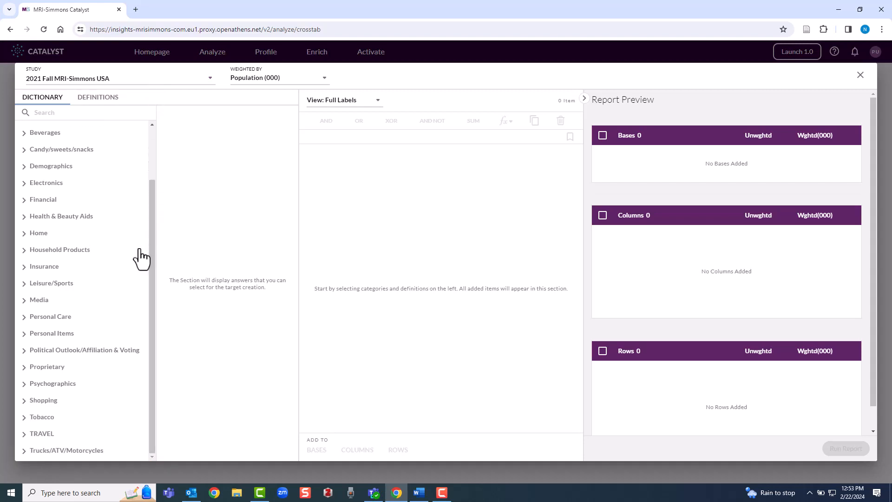
left_click(61, 288)
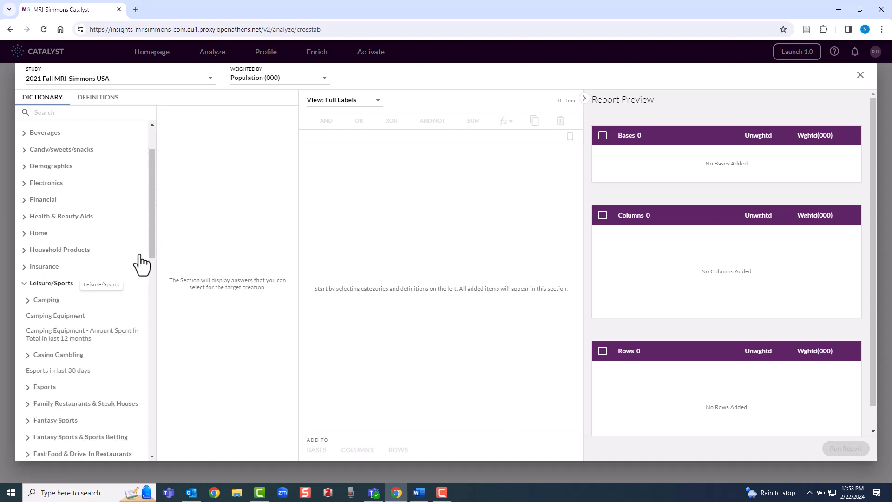
left_click_drag(153, 251, 133, 428)
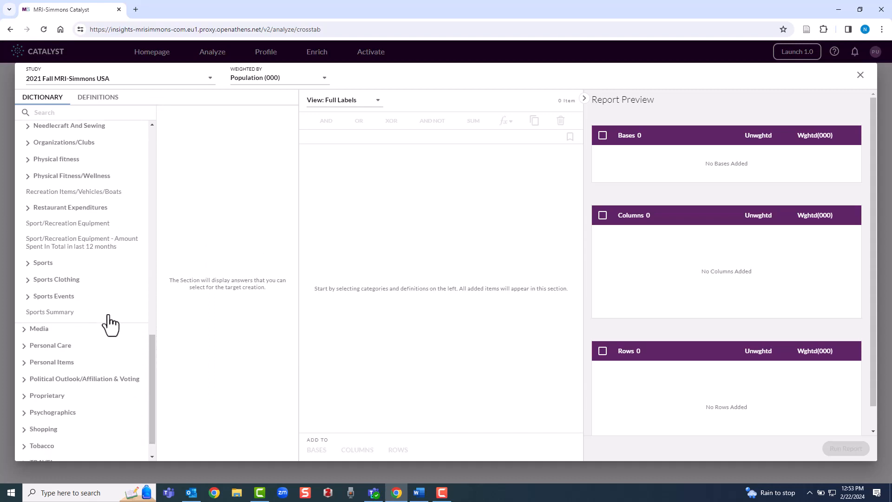
left_click(39, 265)
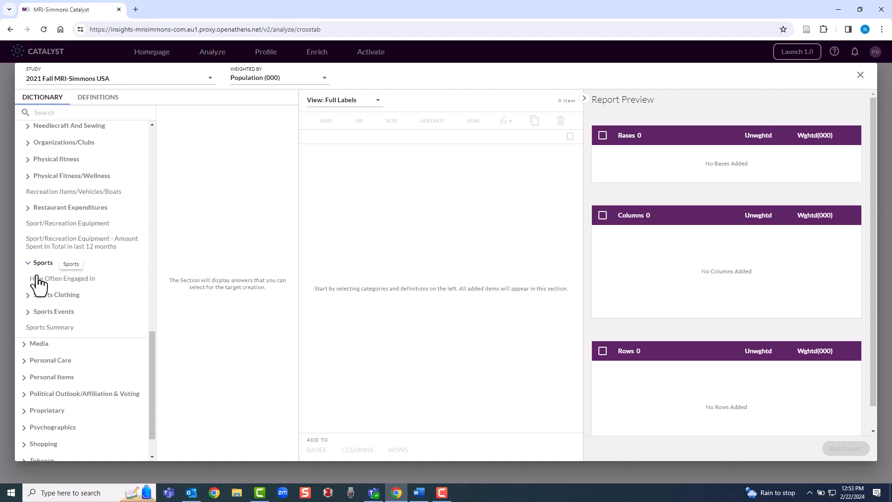
left_click(37, 282)
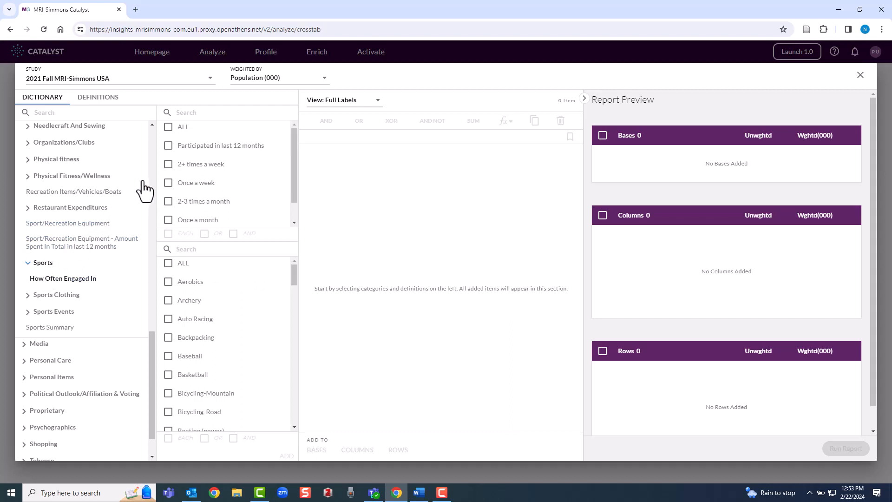
Add a Jogging/running 2+ times a week definition to the workspace as separate items
left_click(167, 164)
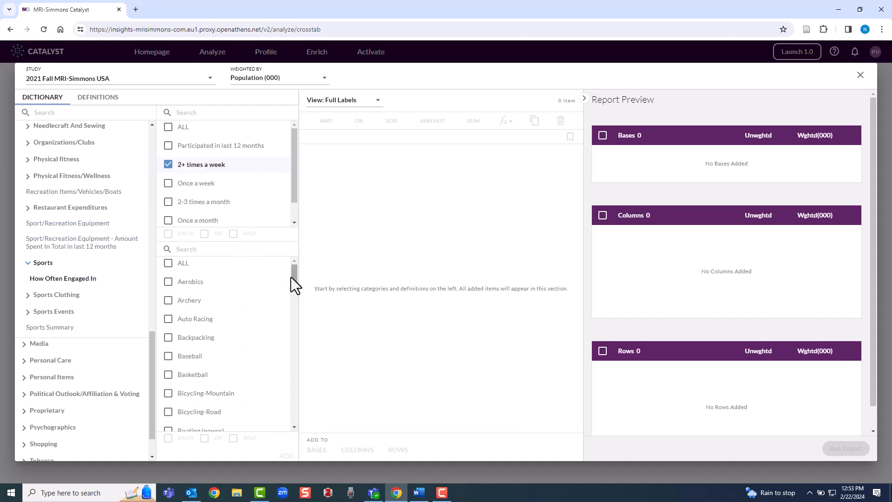
left_click_drag(291, 277, 289, 337)
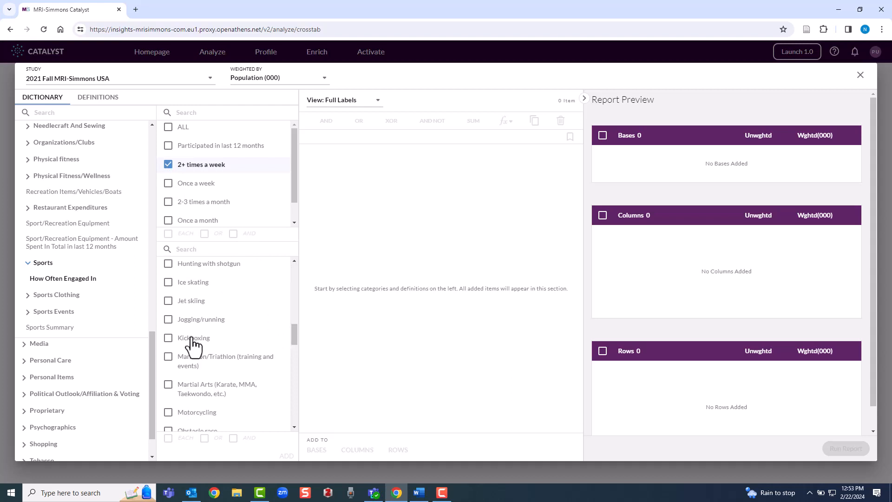
left_click(168, 319)
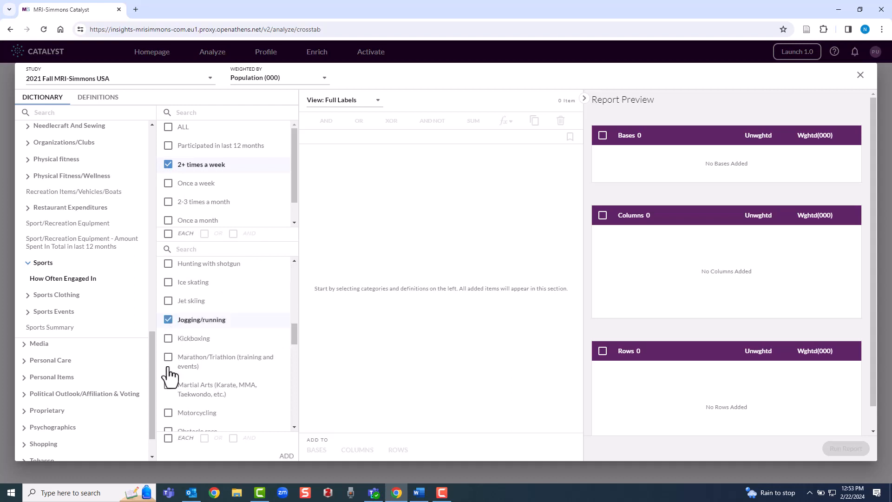
left_click(168, 441)
left_click(288, 459)
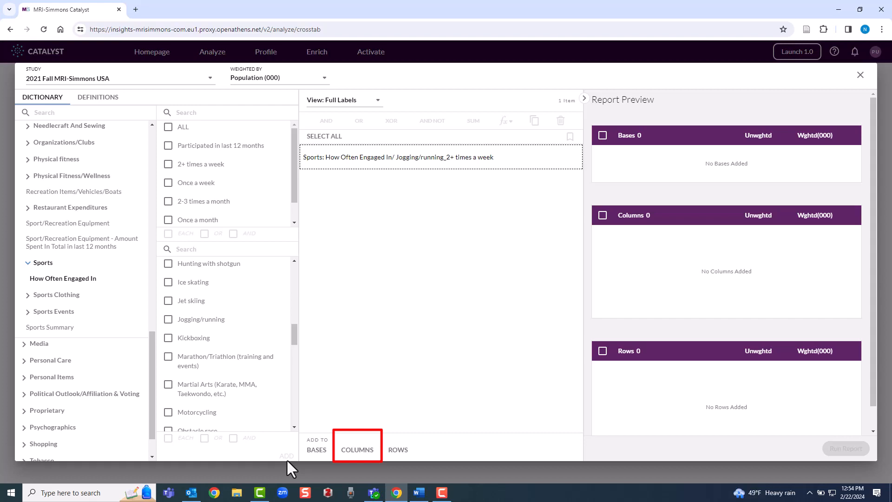
Put the Jogging/running 2+ times a week item into the report Columns
left_click(374, 159)
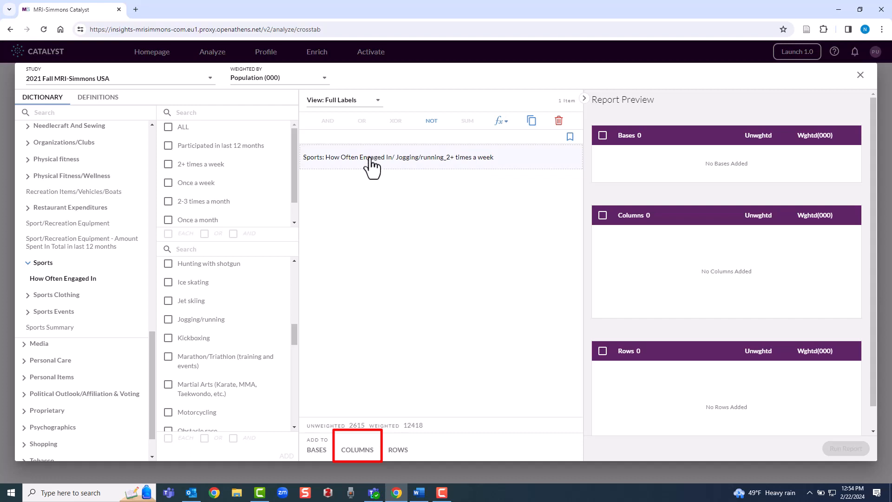
left_click(352, 449)
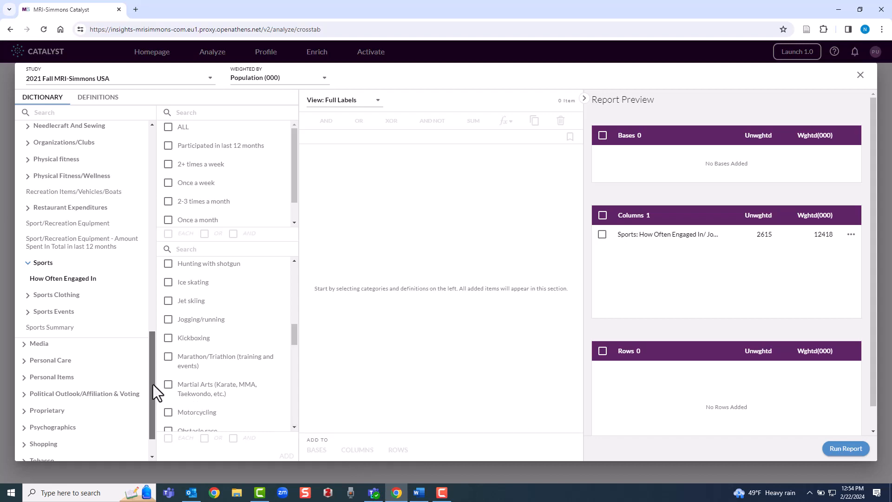
left_click_drag(152, 384, 144, 125)
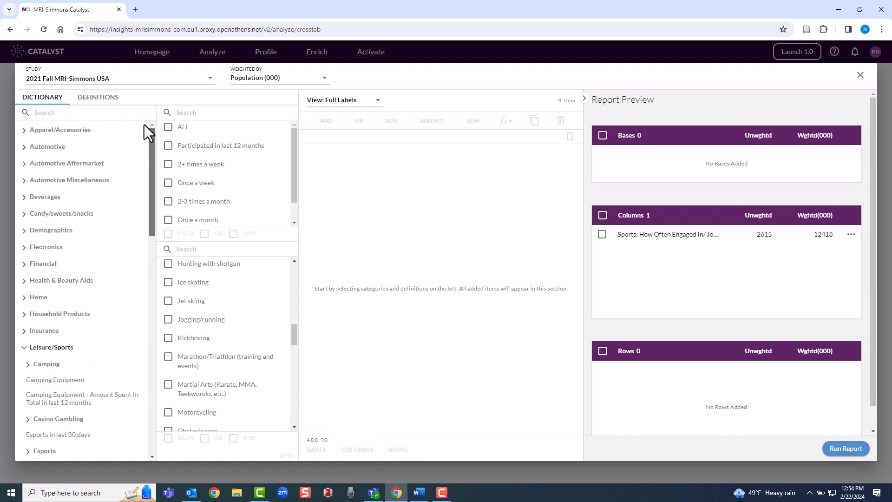
Add heavy Cognac & Brandy (5+) and heavy Diet Cola (6+) drinkers from Beverages
left_click(45, 197)
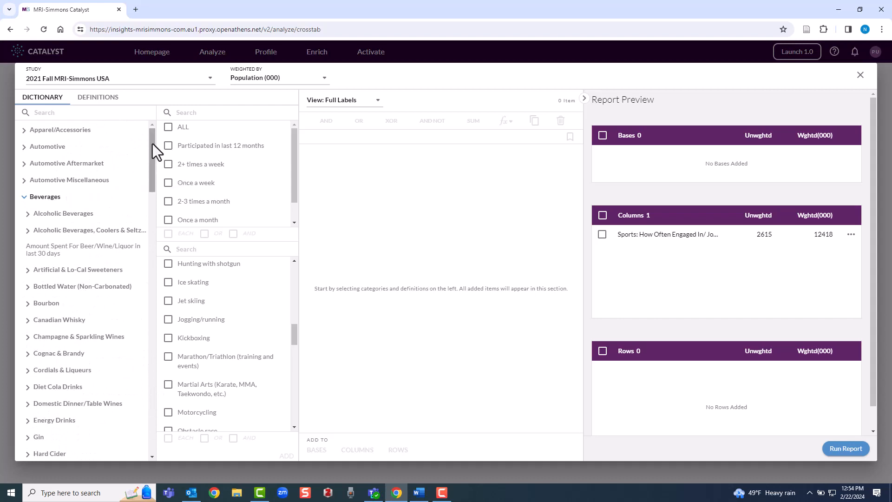
left_click_drag(152, 143, 149, 162)
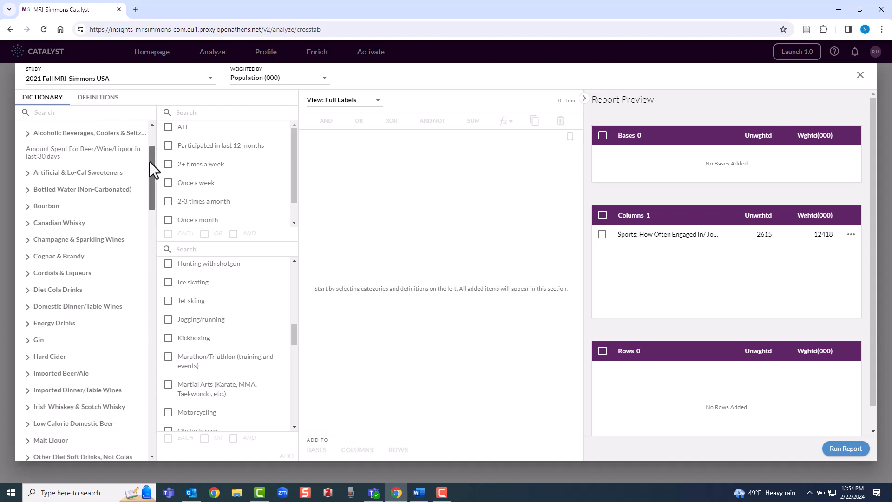
left_click(70, 257)
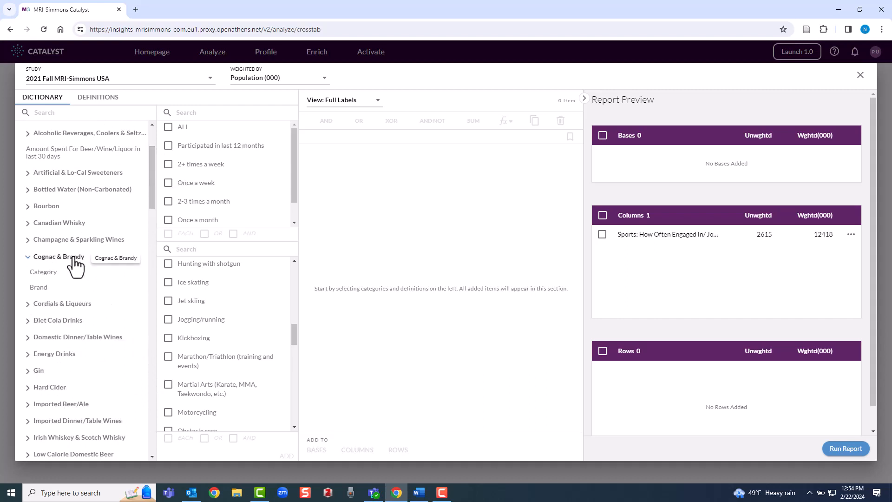
left_click(43, 272)
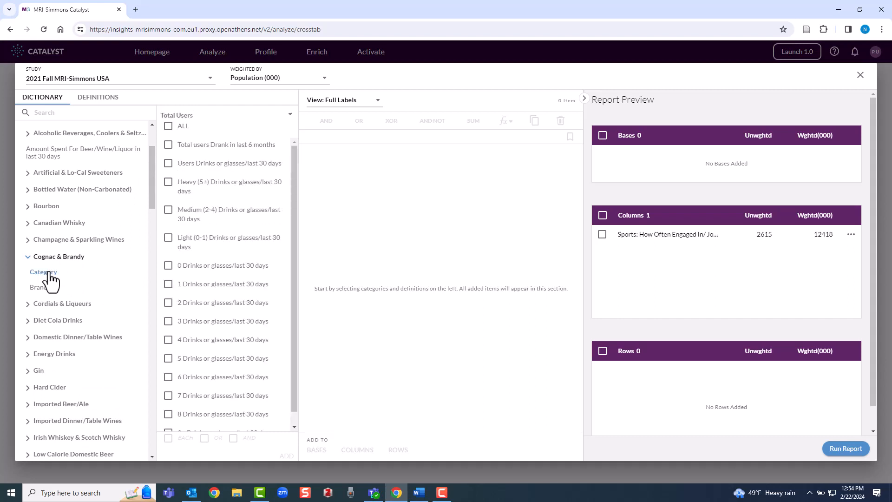
left_click(168, 184)
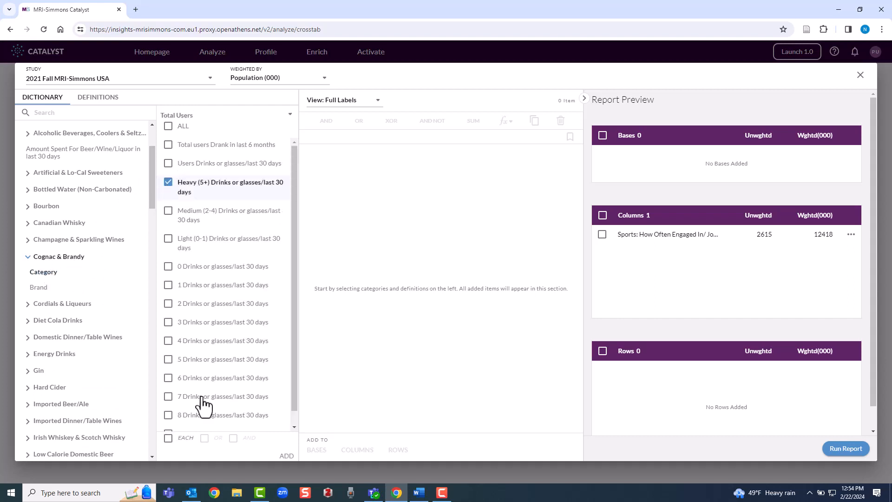
left_click(281, 456)
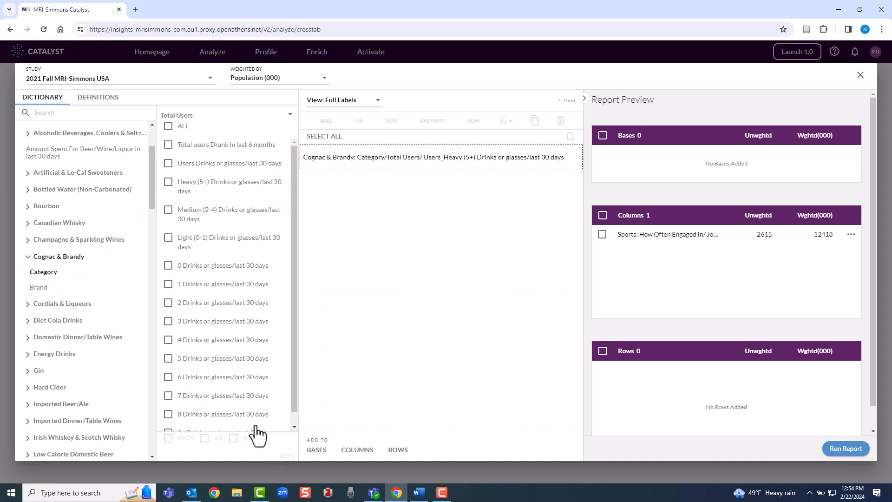
left_click(75, 322)
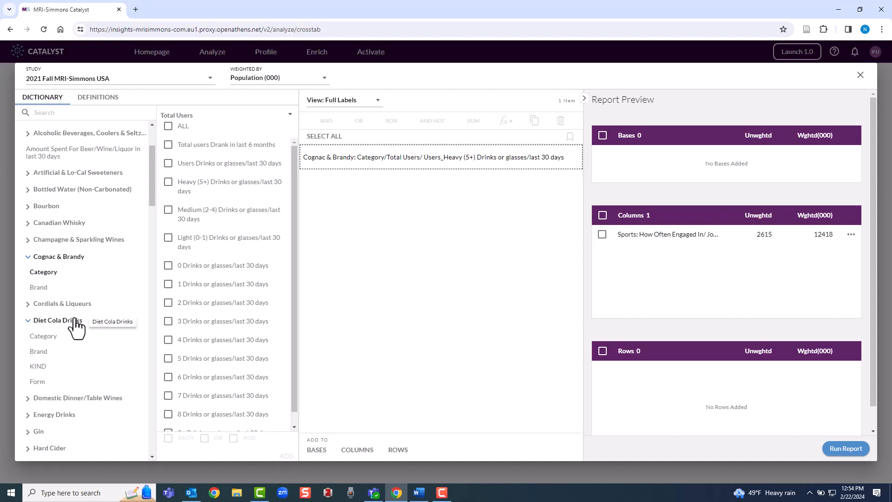
left_click(46, 337)
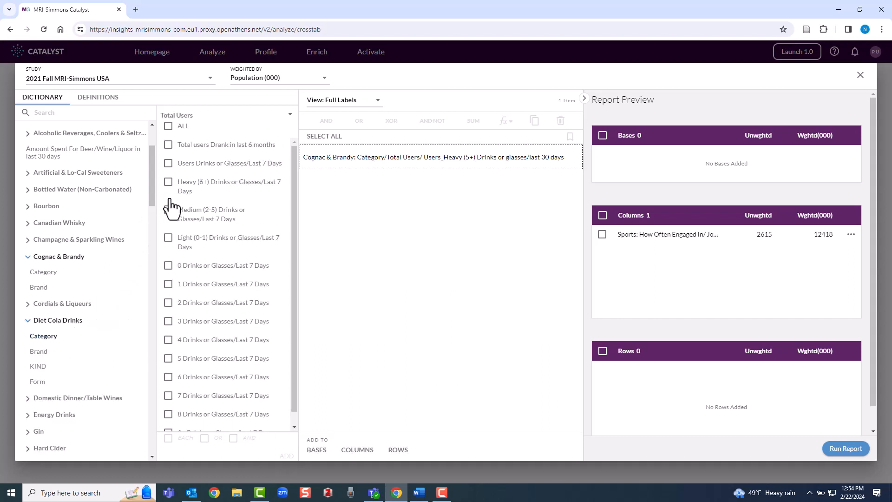
left_click(168, 182)
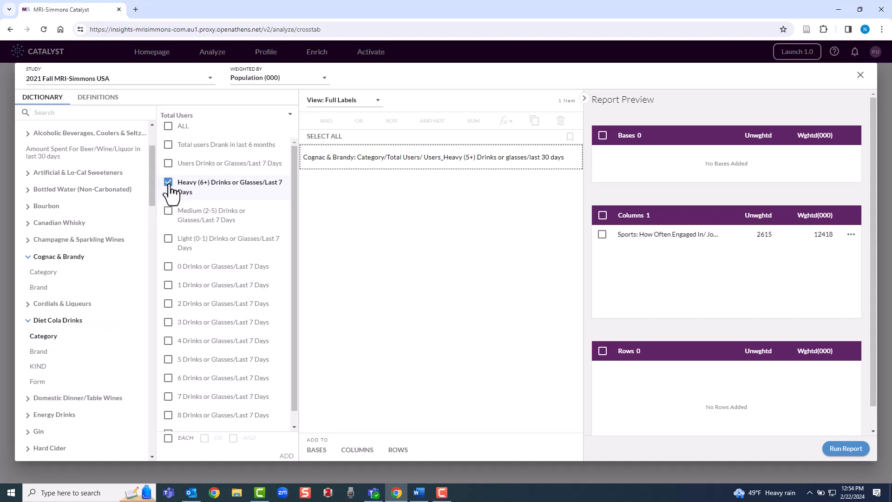
left_click(287, 456)
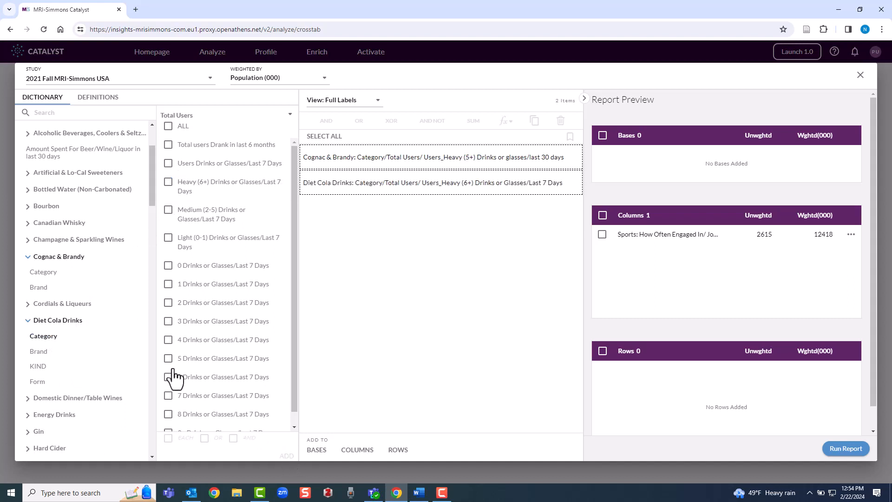
Add heavy Energy Drinks (5+) users and heavy Imported Beer/Ale (4+ glasses) drinkers
left_click_drag(151, 203, 156, 249)
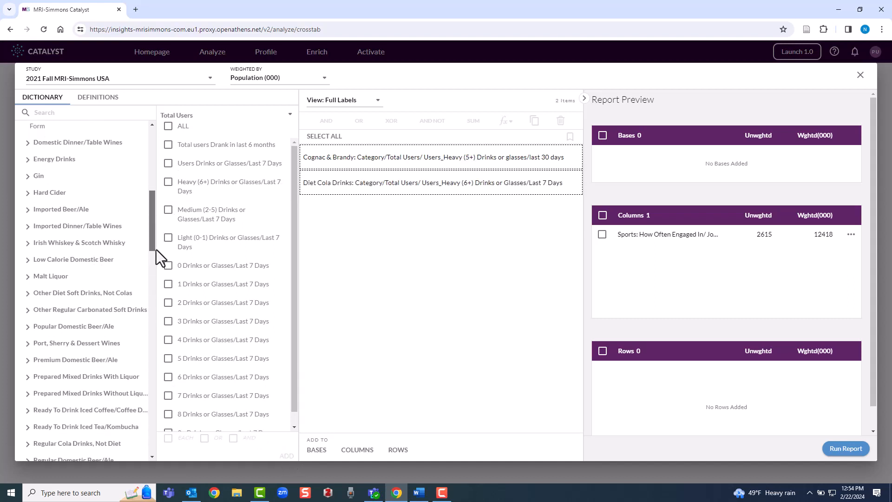
left_click(58, 151)
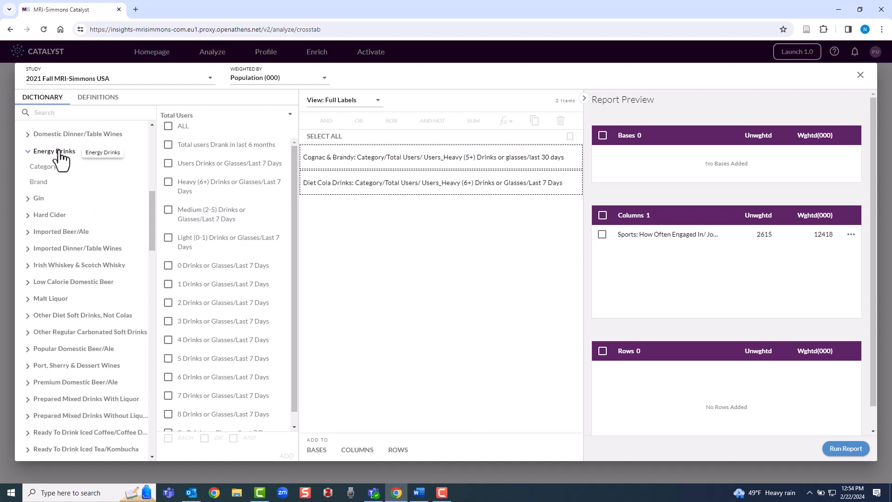
left_click(53, 169)
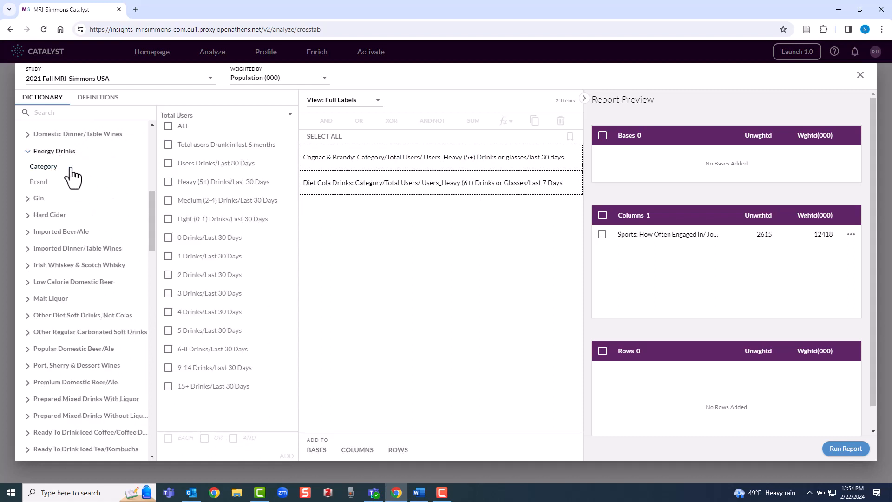
left_click(192, 183)
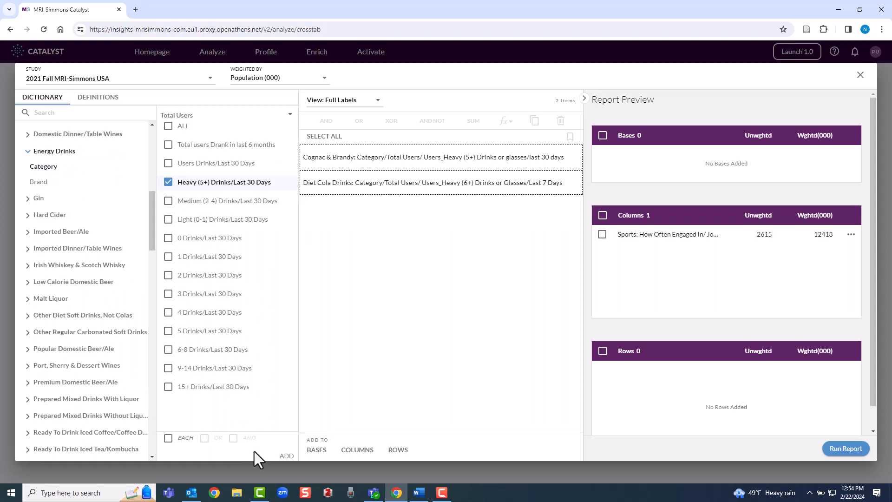
left_click(286, 457)
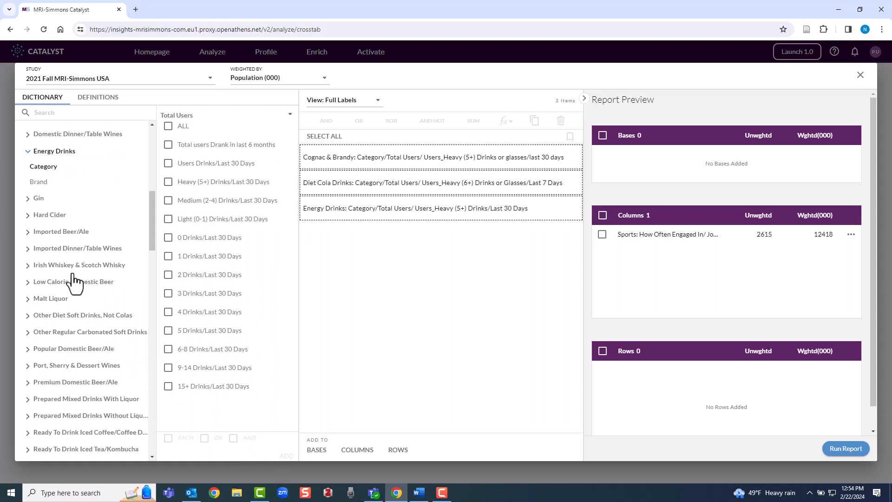
left_click(61, 232)
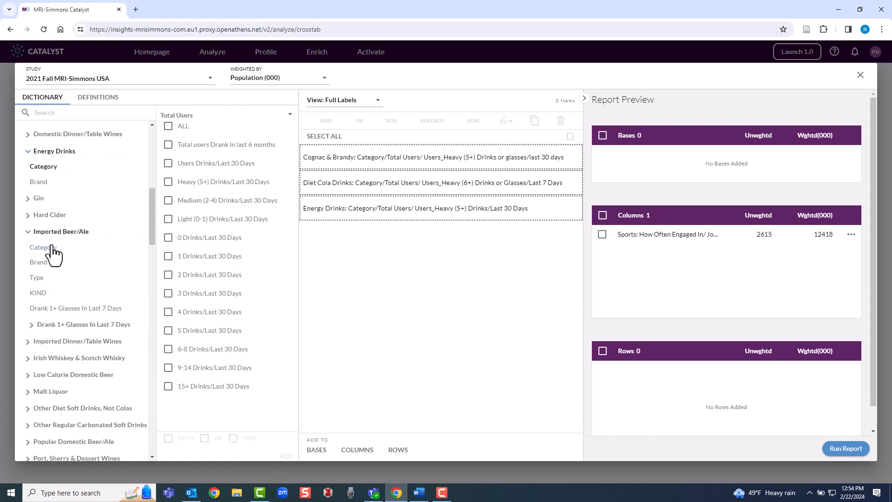
left_click(47, 248)
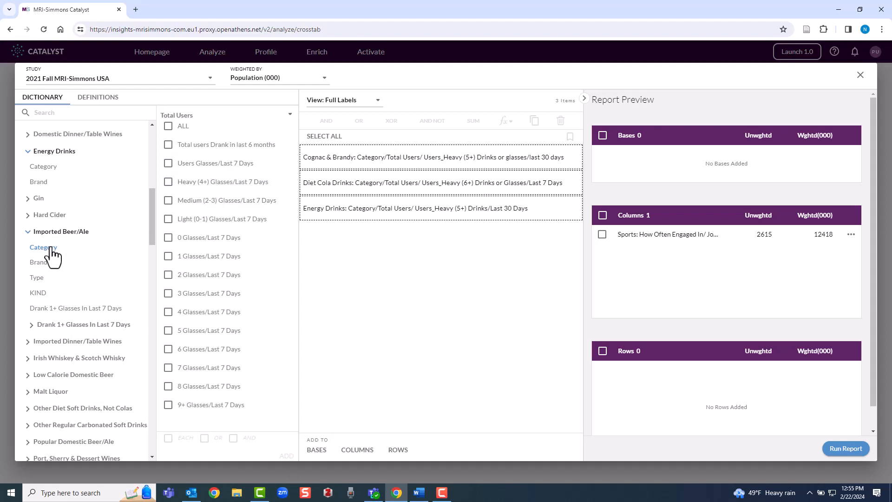
left_click(168, 183)
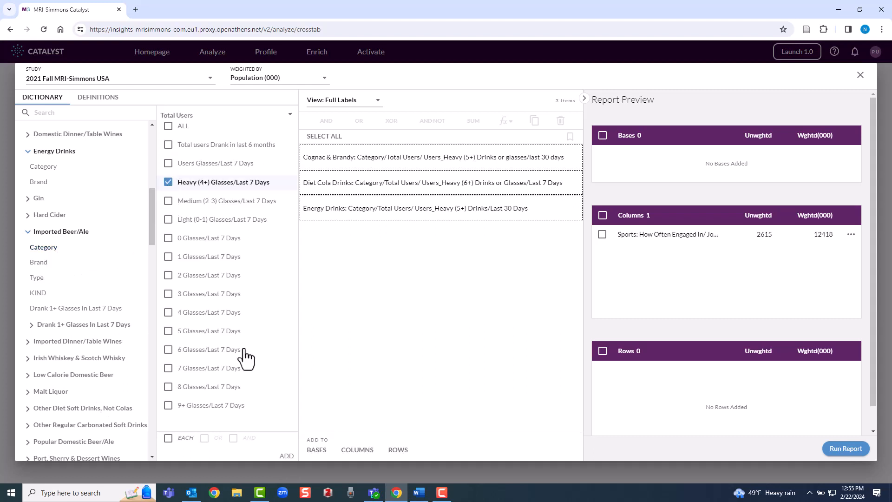
left_click(287, 458)
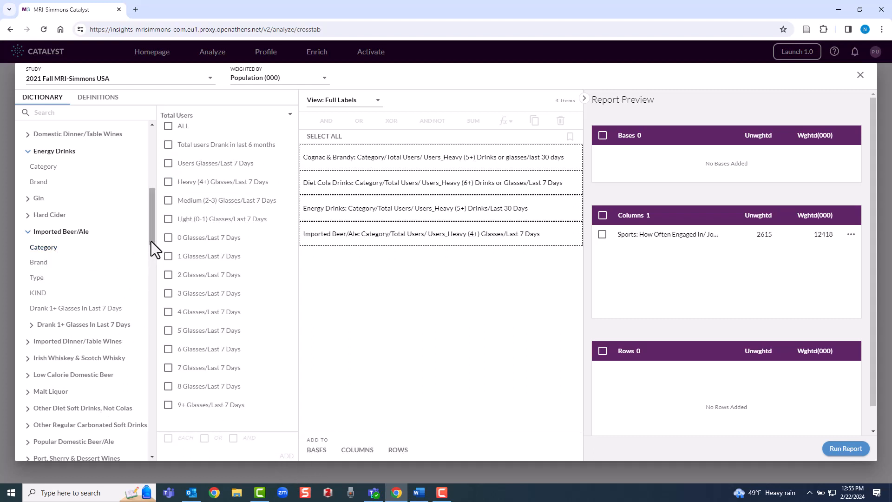
Add heavy Ready To Drink Iced Tea/Kombucha (4+ in last 7 days) drinkers
left_click_drag(151, 241, 144, 291)
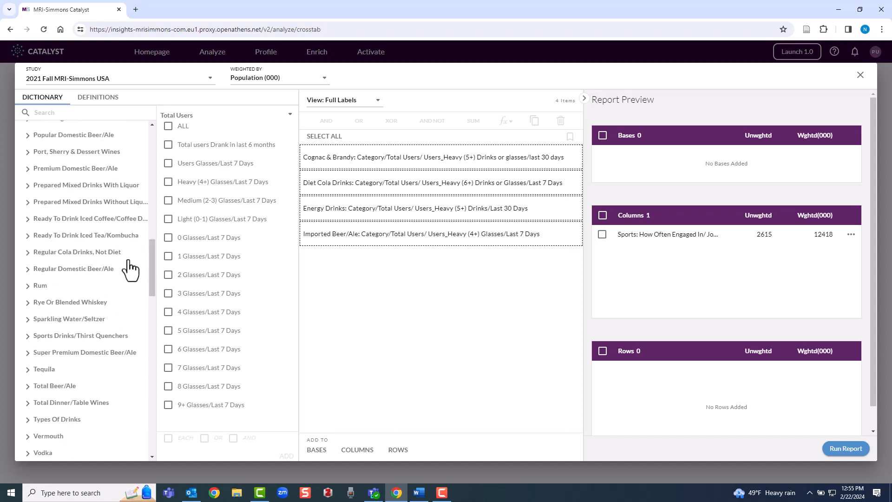
left_click(97, 236)
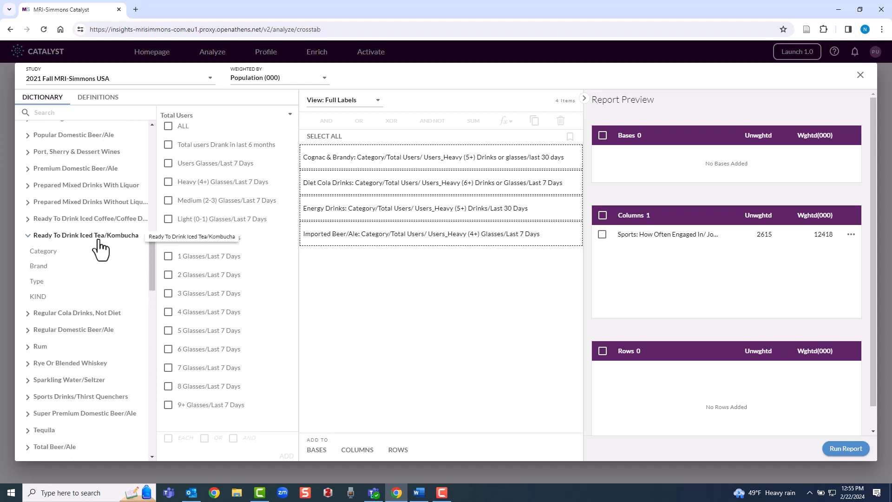
left_click(49, 253)
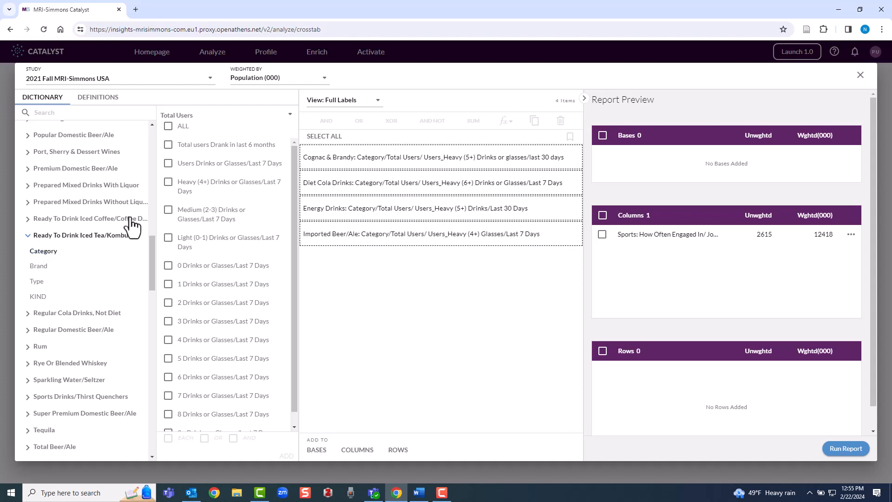
left_click(168, 183)
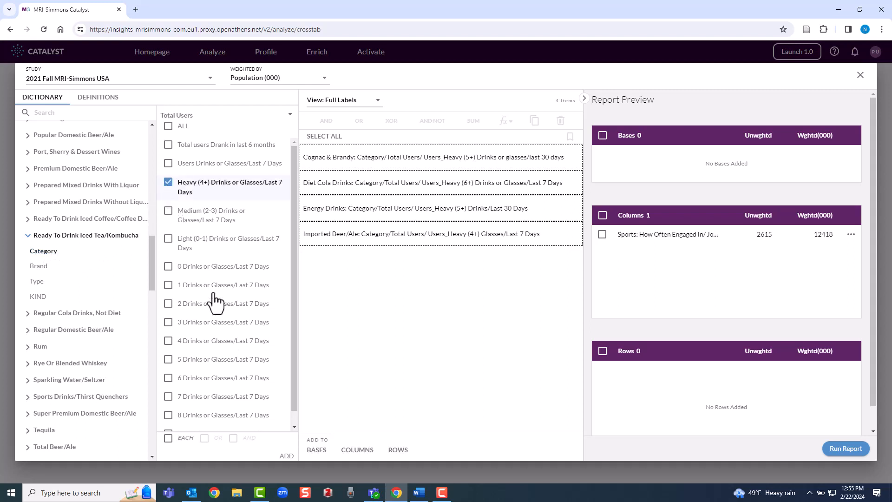
left_click(285, 456)
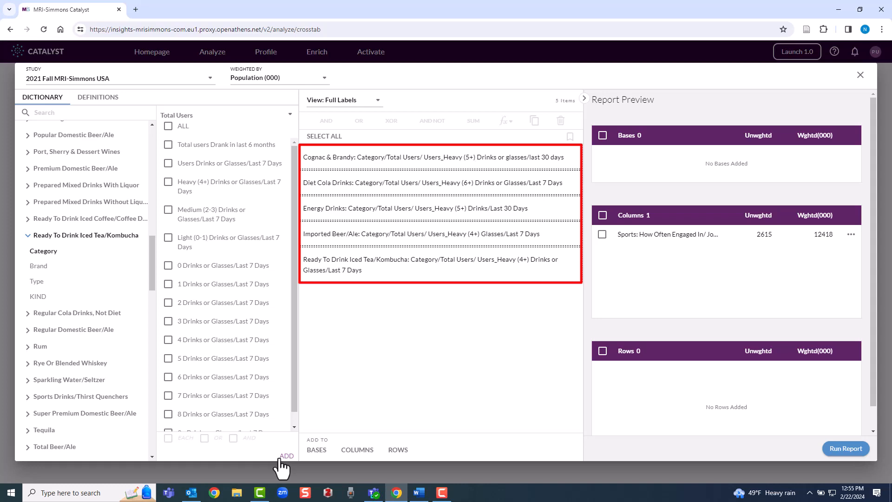
Place the five heavy-beverage items as rows and run the report against jogging 2+ weekly
left_click(389, 450)
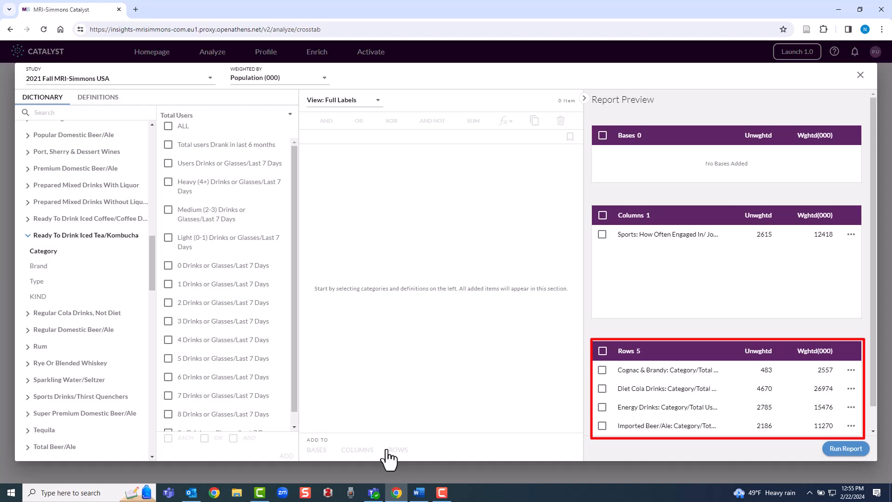
left_click(841, 447)
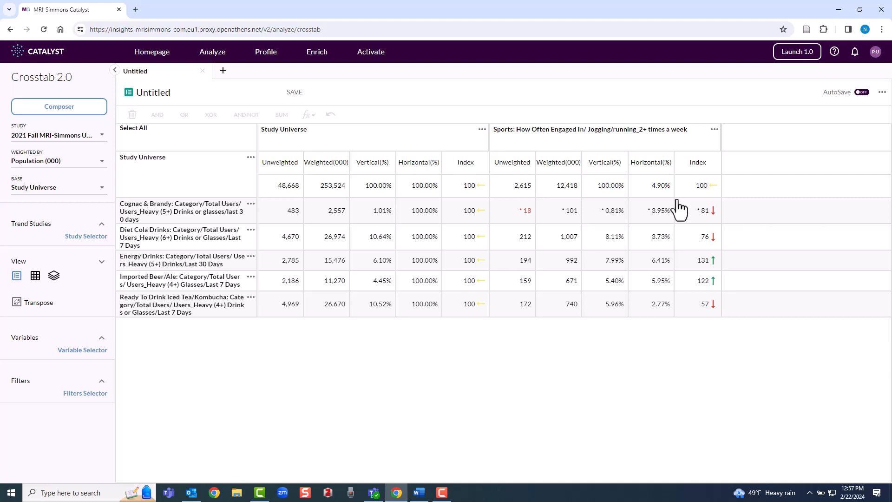
Open Profile > Quick Reports and start a new target in the Composer
mouse_move(263, 59)
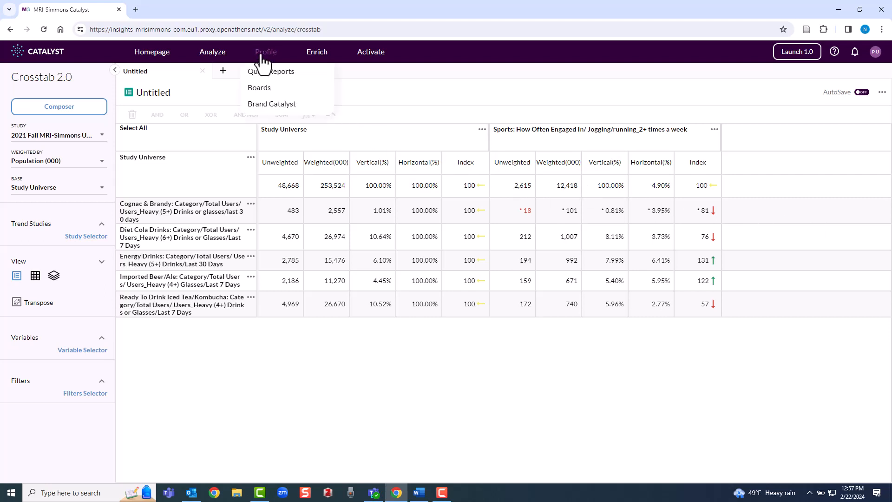
left_click(269, 72)
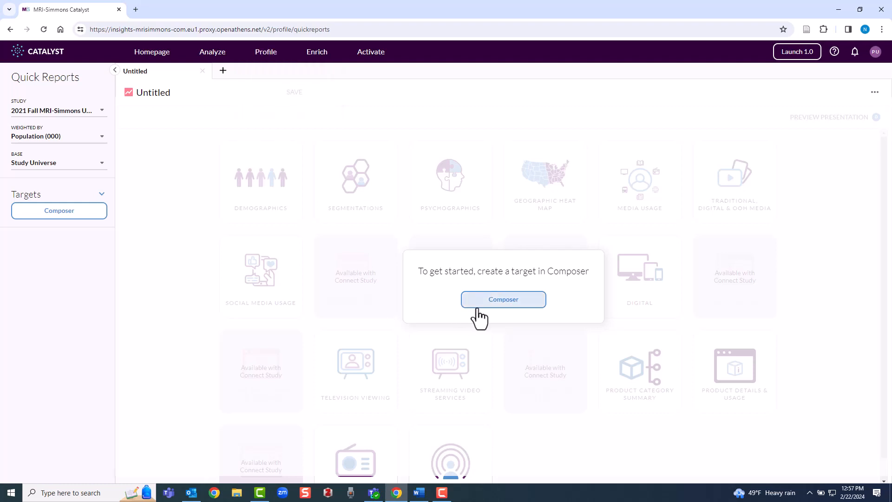
left_click(504, 301)
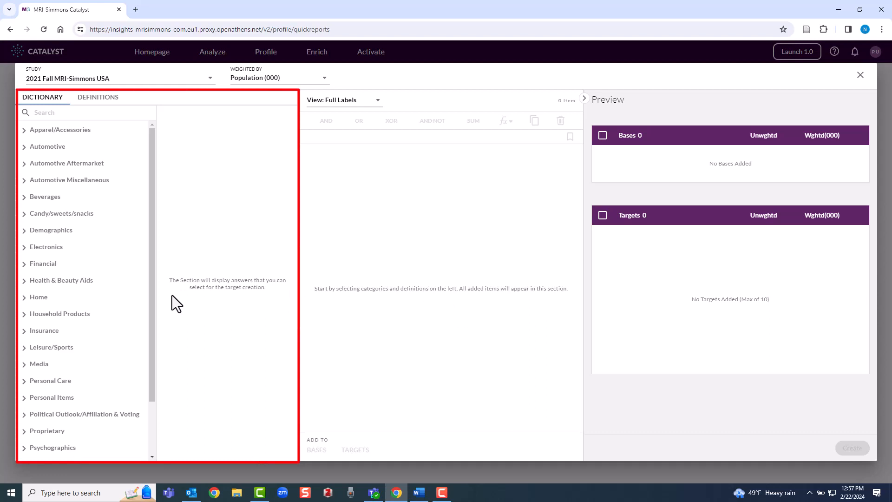
Expand Household Products > Pets > Packaged Dry Cat Food in the dictionary
left_click(80, 319)
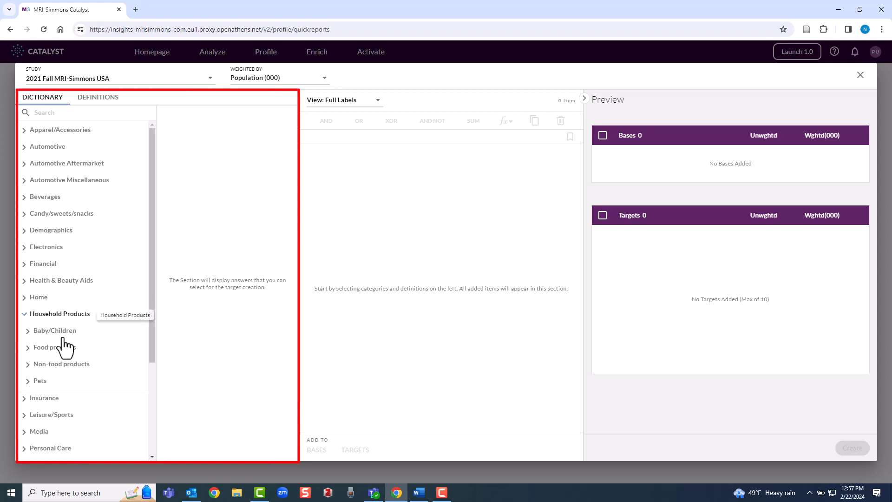
left_click(41, 382)
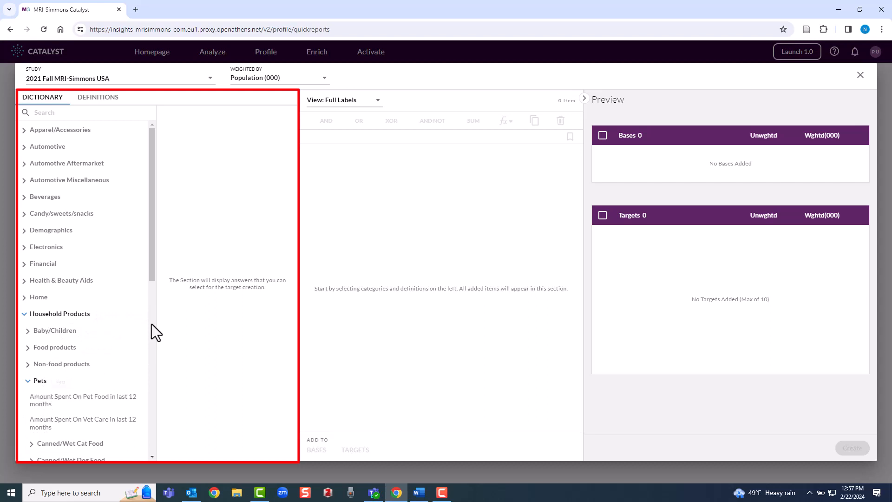
left_click_drag(153, 273, 136, 364)
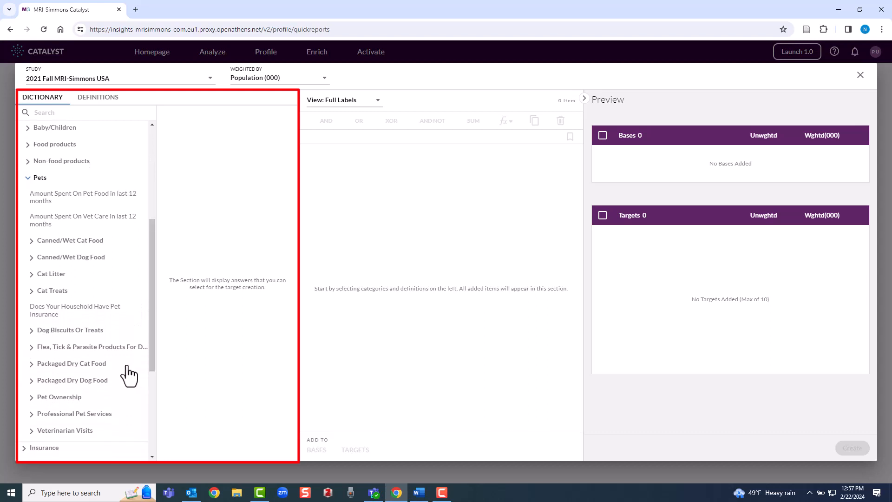
left_click(98, 366)
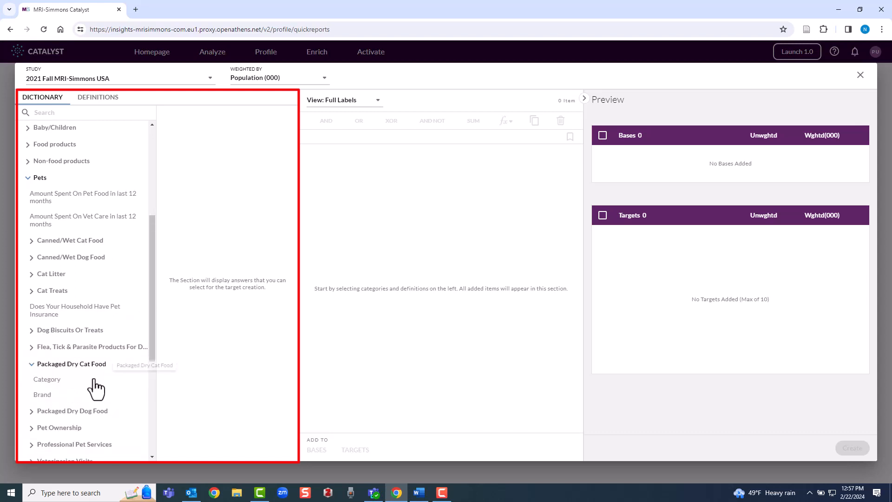
Make Meow Mix packaged dry cat food brand users the quick report target
left_click(46, 401)
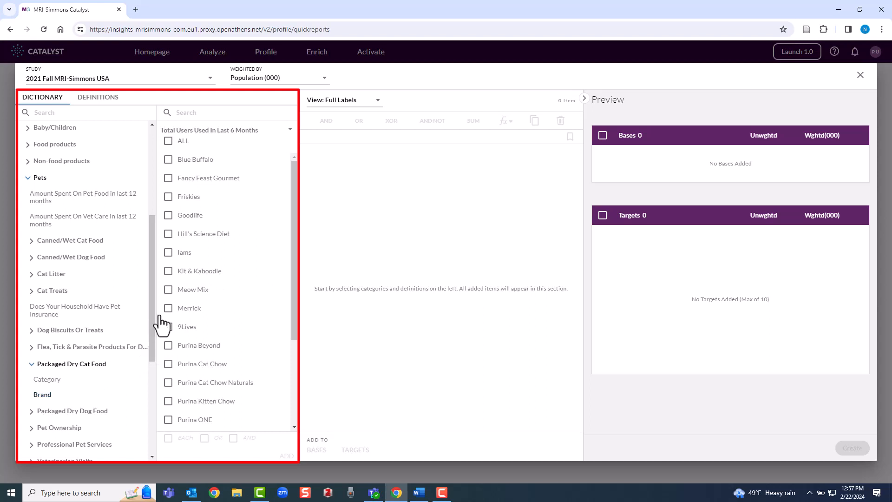
left_click(168, 290)
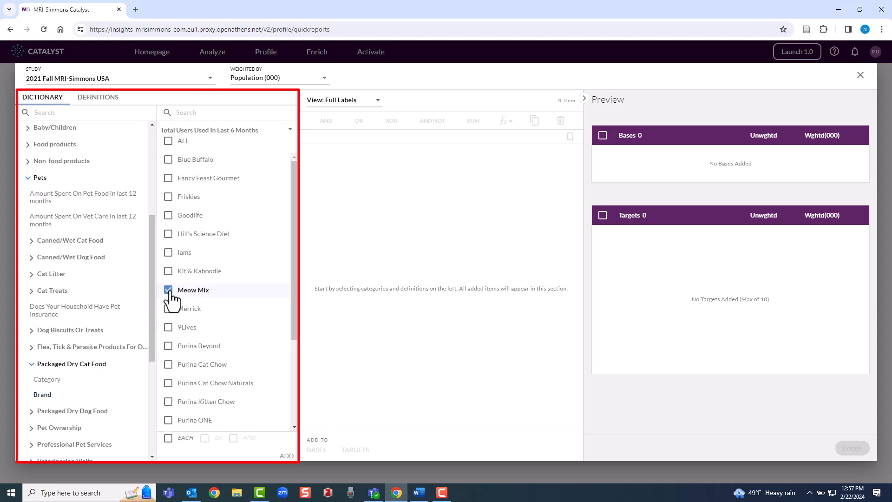
left_click(281, 457)
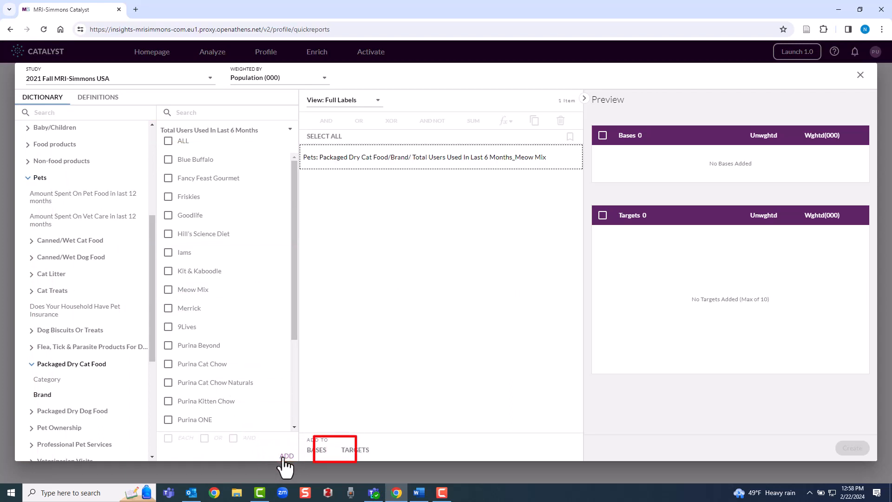
left_click(351, 454)
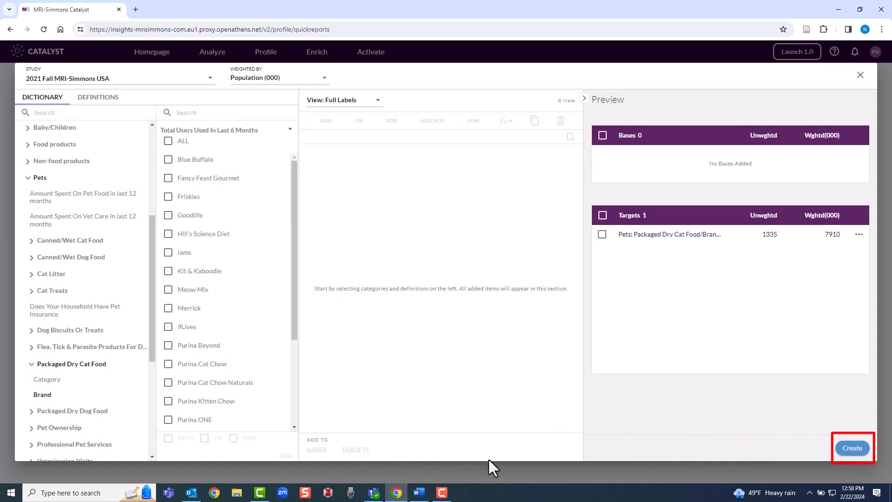
left_click(859, 450)
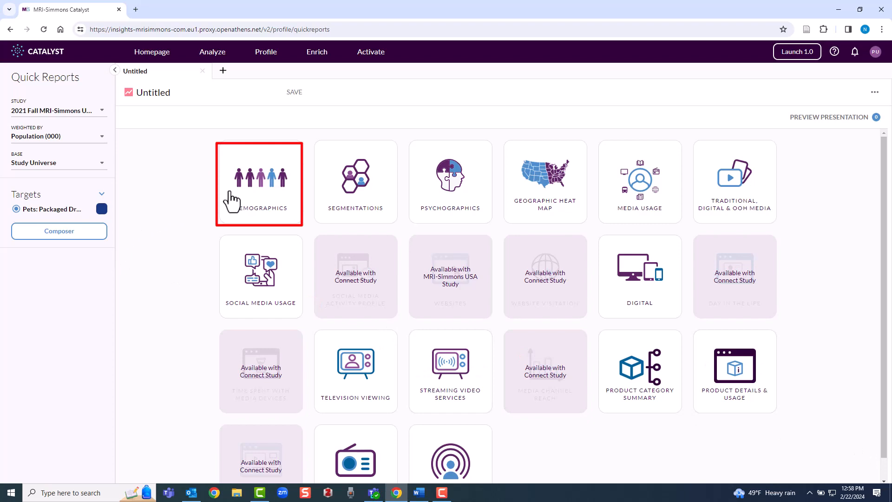
left_click(249, 189)
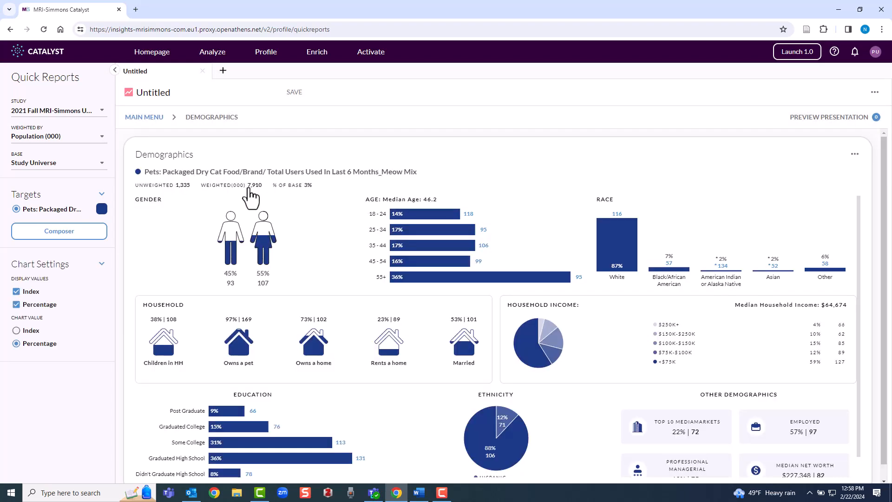
scroll(251, 197, "down", 1)
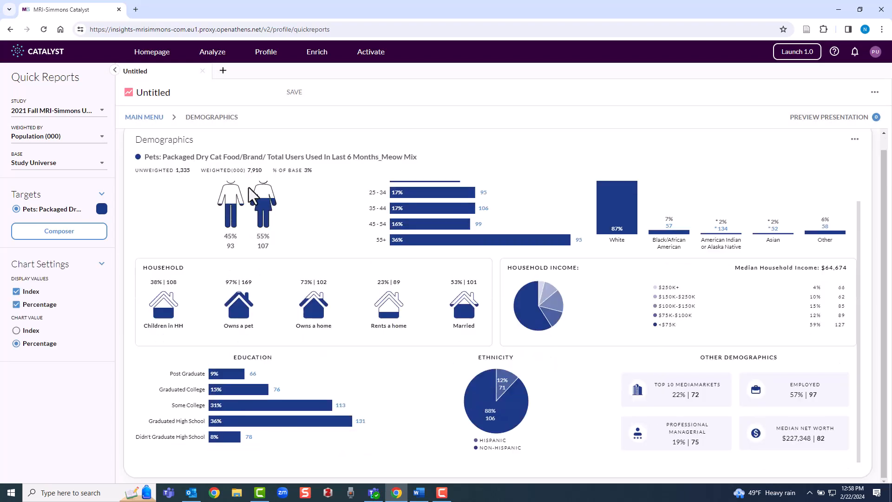
left_click(129, 122)
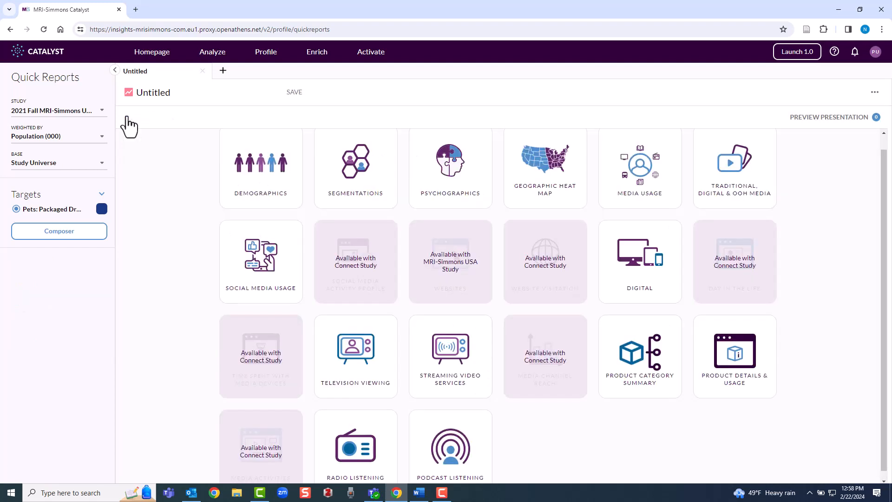